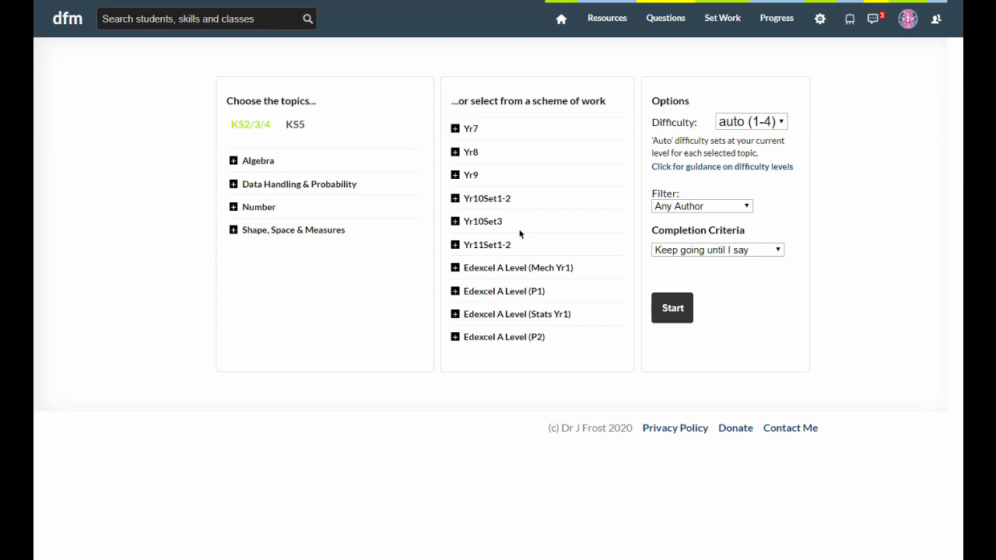
- Expand the Yr8 scheme of work and select its Spring 1 topics
click(473, 153)
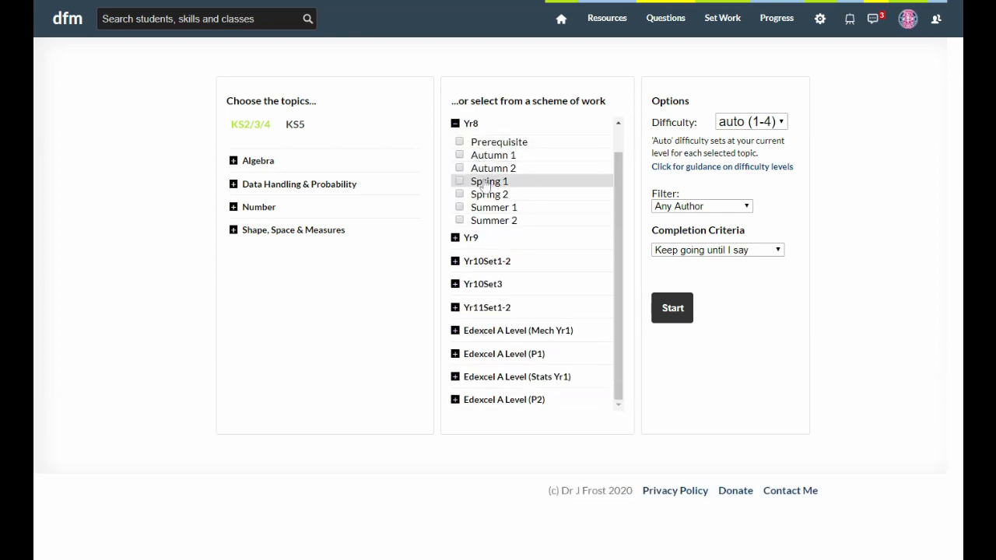
click(483, 184)
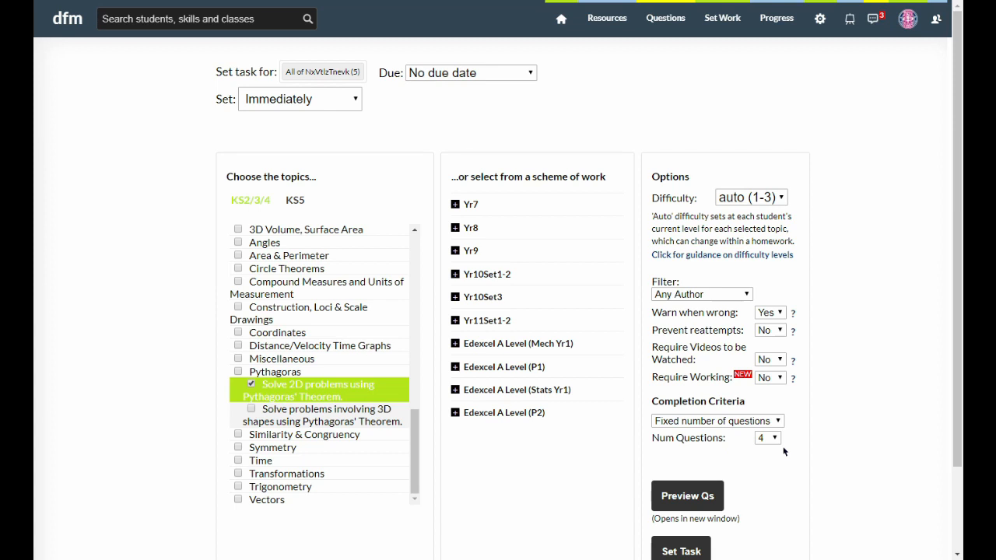
- Set the class task on solving 2D problems using Pythagoras' Theorem
scroll(784, 451, down, 2)
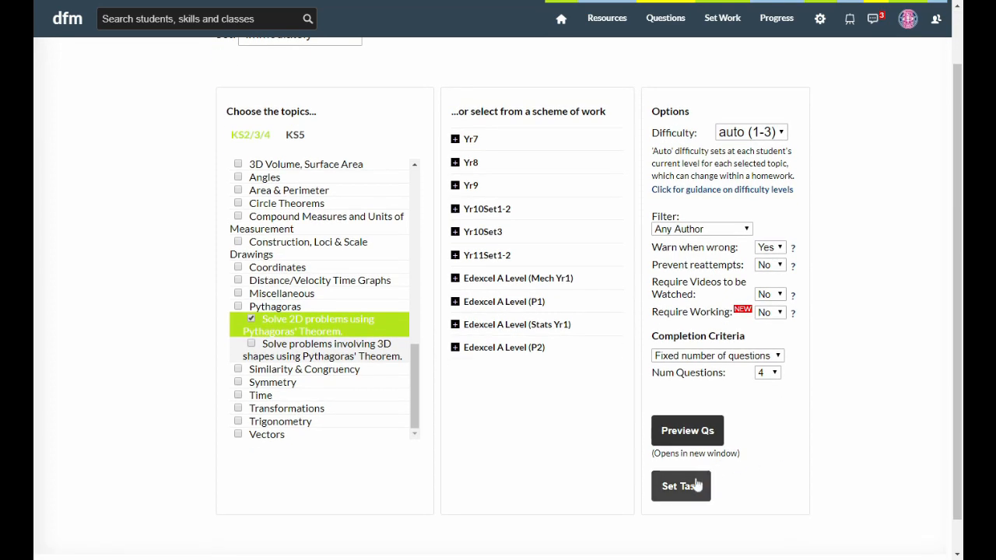
click(692, 487)
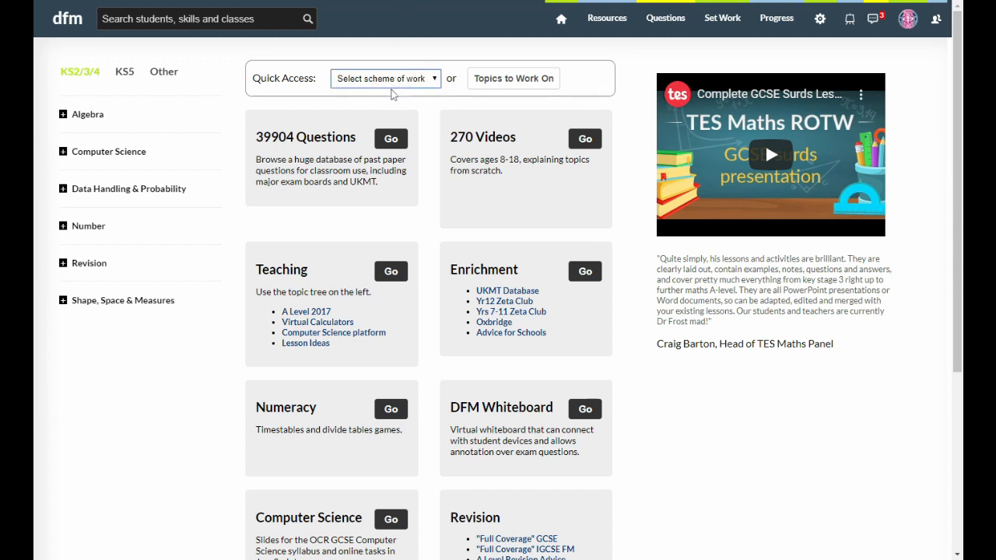
- Choose the Yr7 scheme of work for quick access to resources and pick one of its terms
click(386, 106)
click(489, 80)
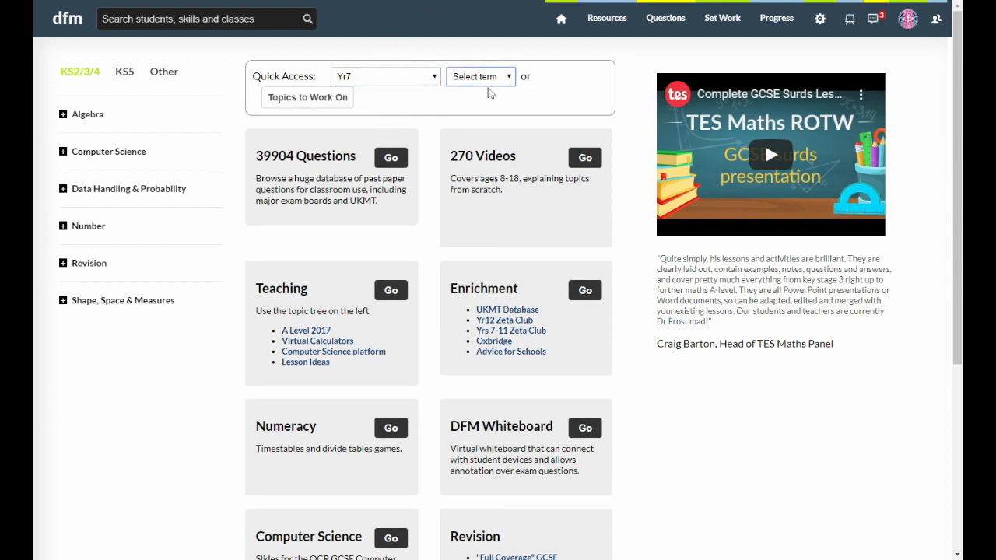
click(490, 94)
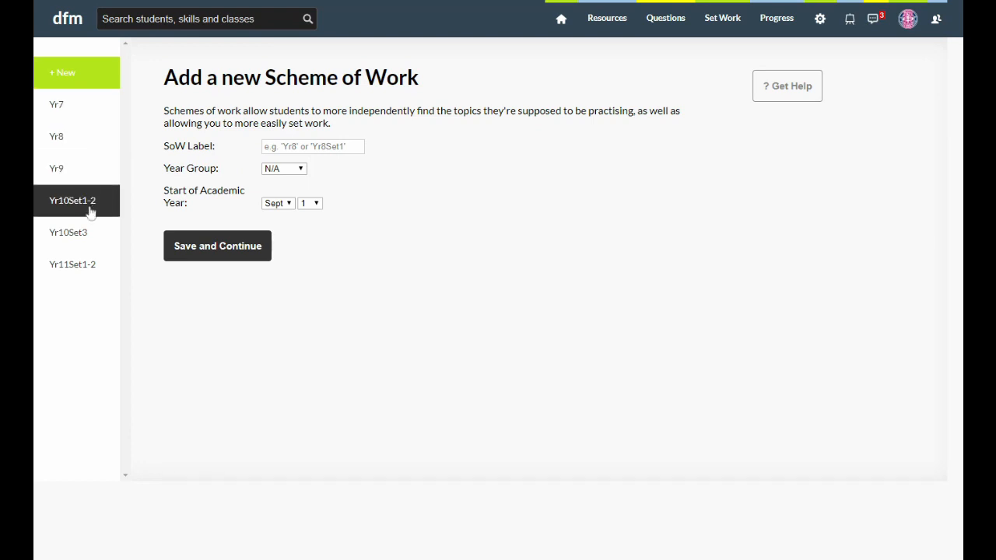
- Open the existing Yr7 scheme of work and examine its terms, start dates and listed skills
click(89, 118)
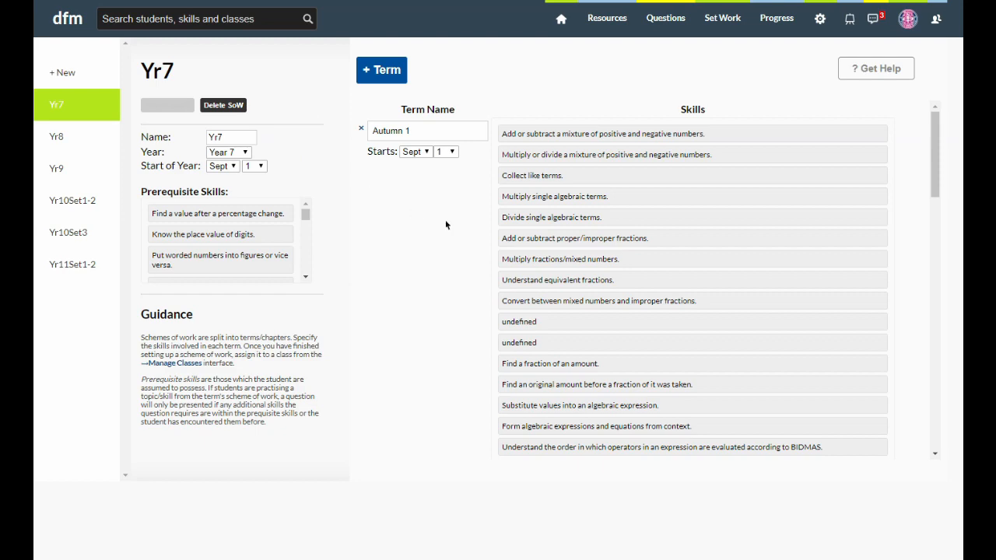
scroll(426, 226, down, 3)
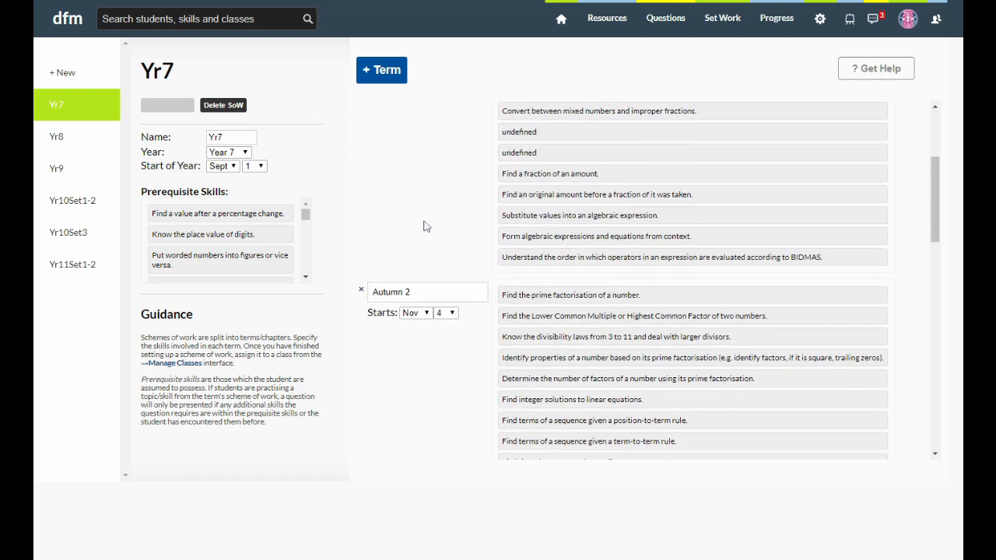
scroll(425, 226, down, 3)
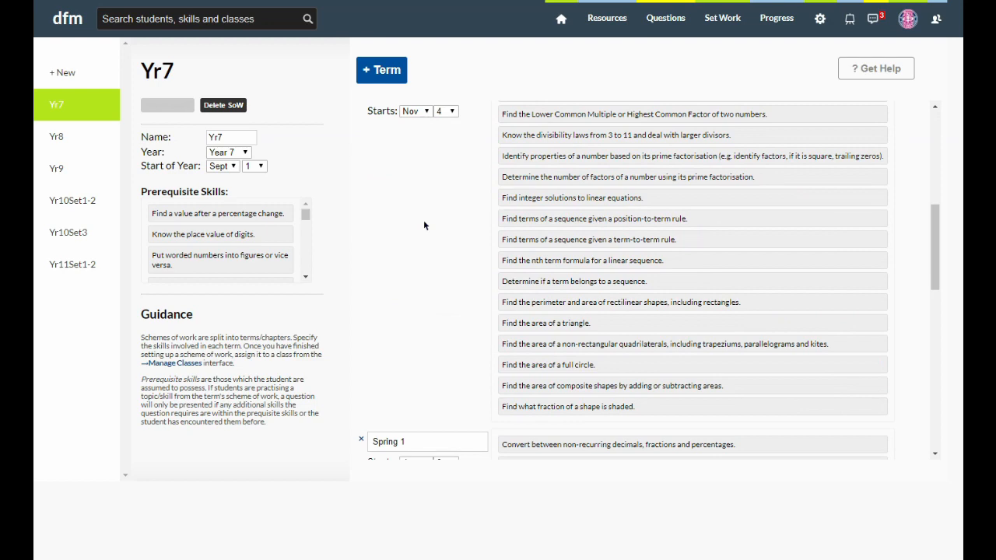
scroll(424, 224, up, 2)
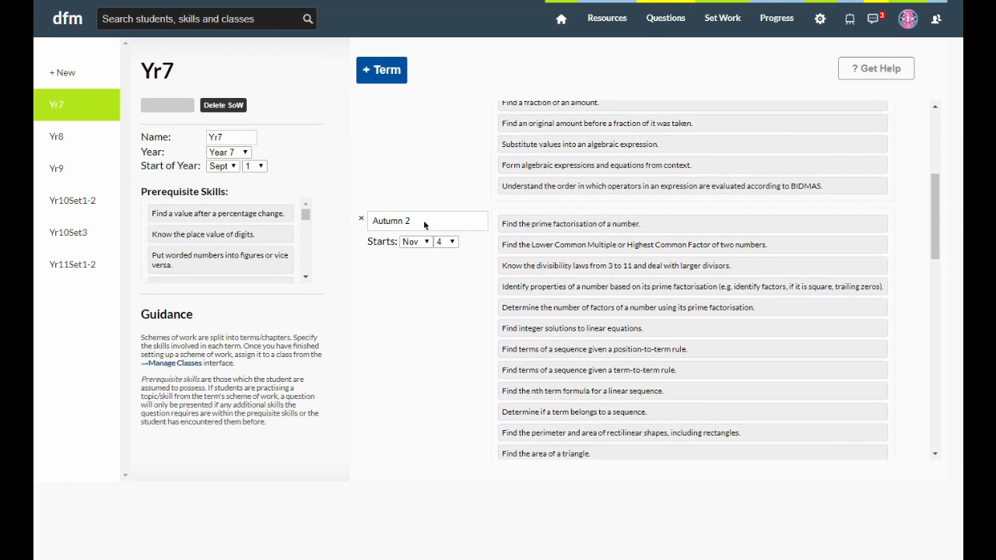
- Create a new scheme of work labelled "Test Scheme of Work" for Year 9 and dismiss the confirmation
click(71, 82)
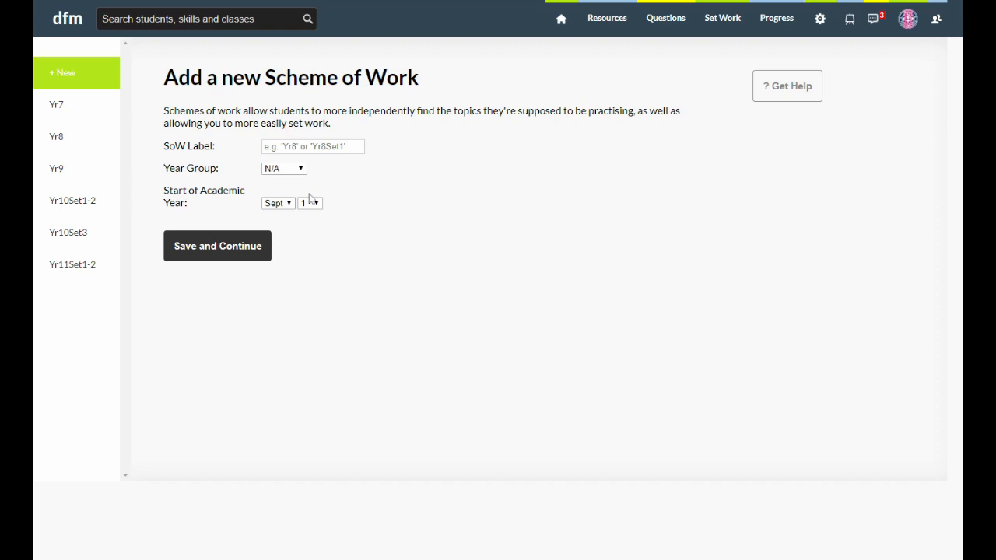
click(311, 146)
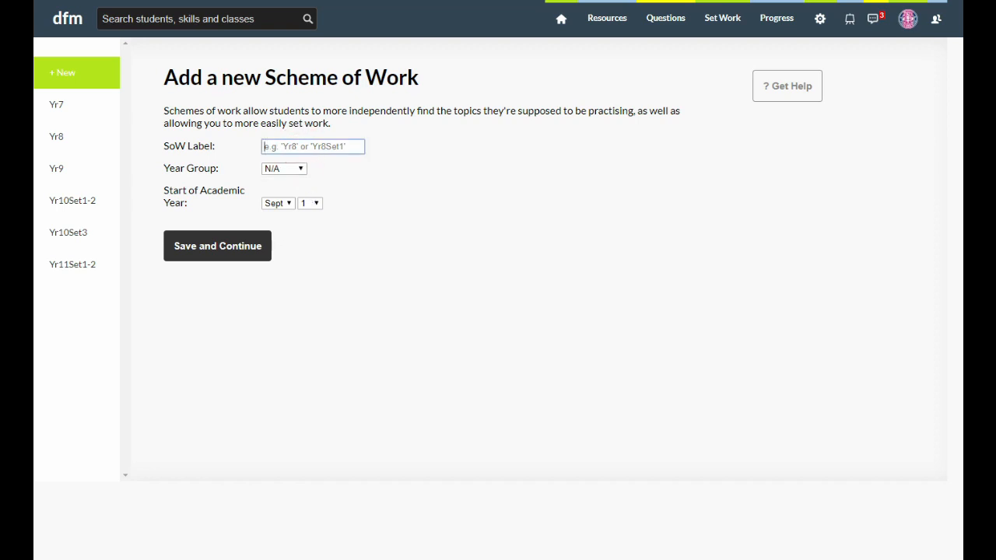
text(Test Scheme of Work)
click(288, 173)
click(285, 256)
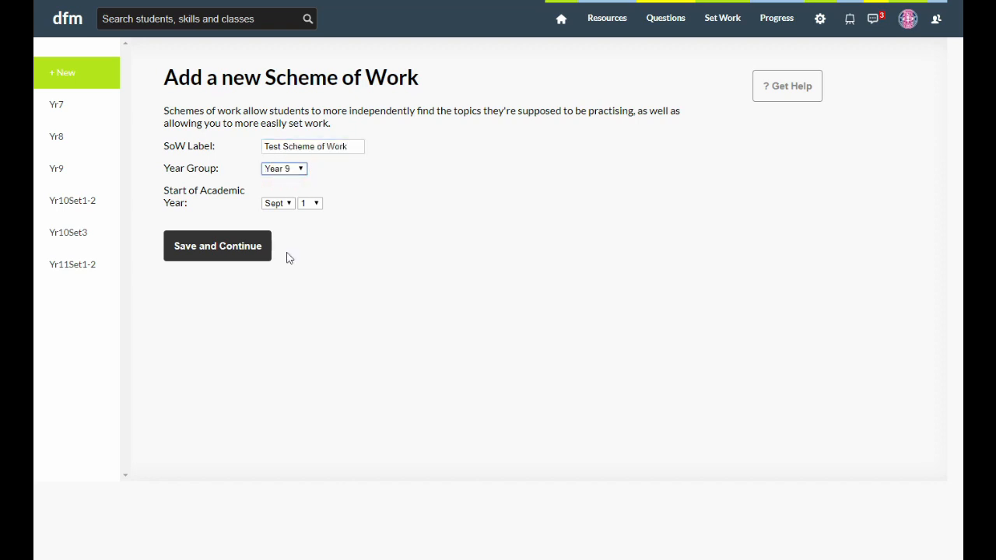
click(231, 251)
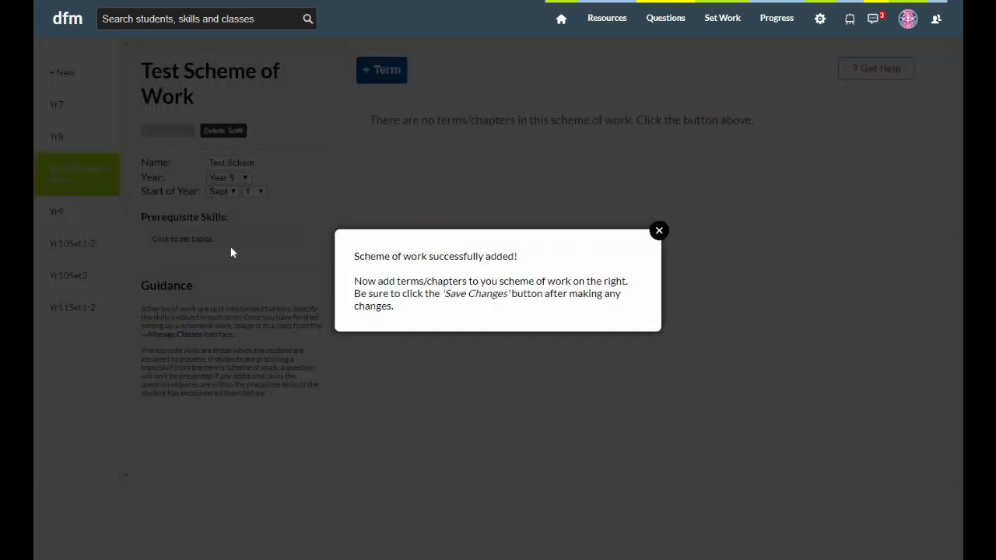
click(659, 231)
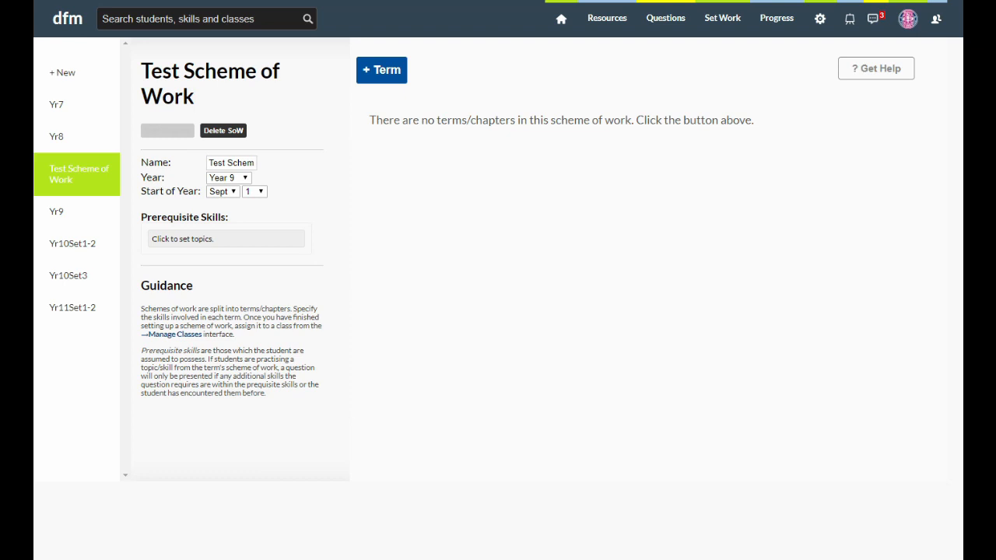
- Select "Expand a single bracket" and "Expand two (or more) brackets" from Algebra's Expanding Brackets as prerequisite skills
click(233, 237)
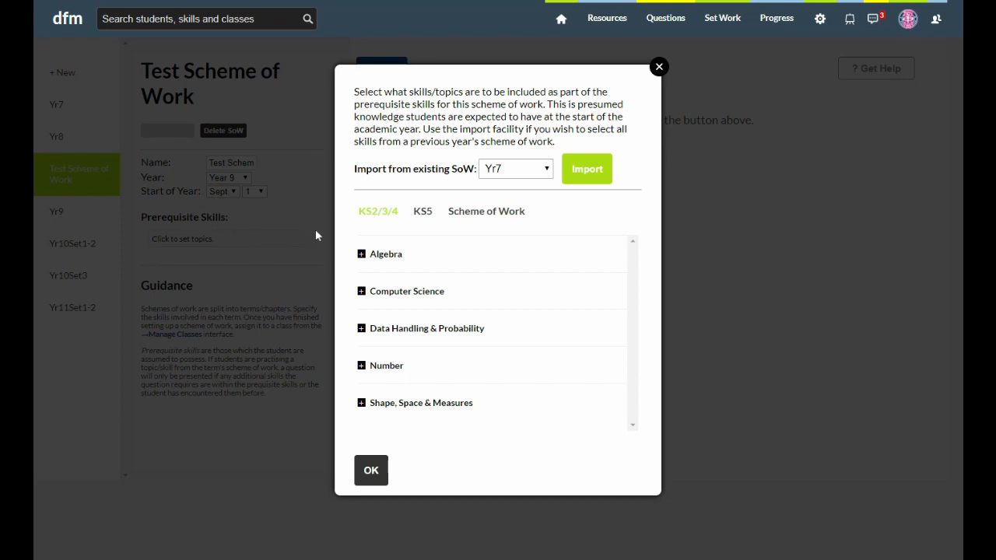
click(391, 253)
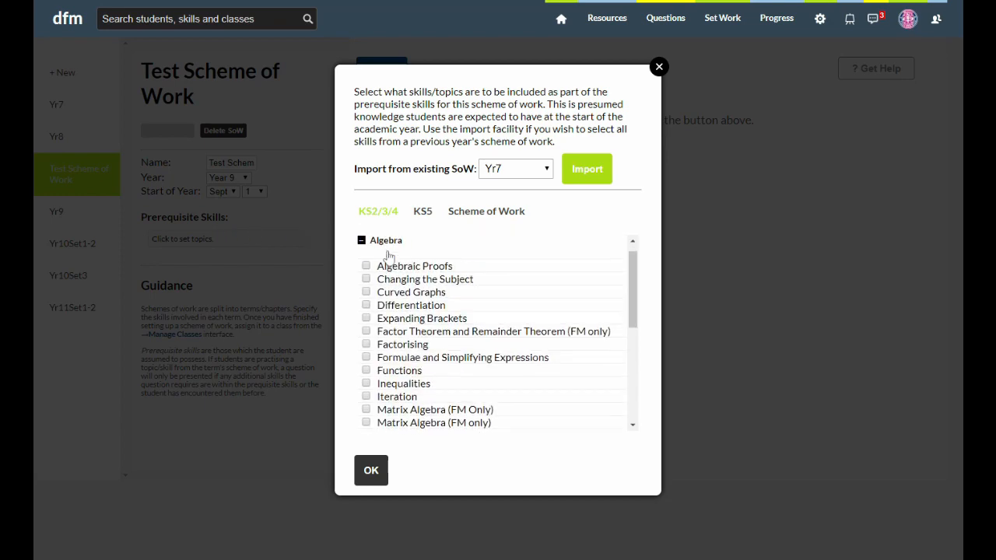
click(407, 318)
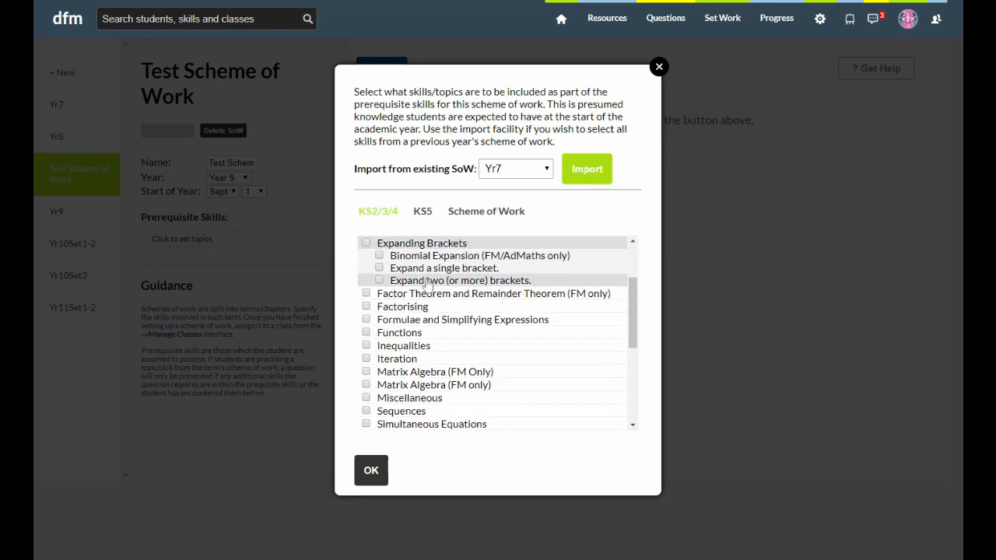
click(427, 281)
click(427, 269)
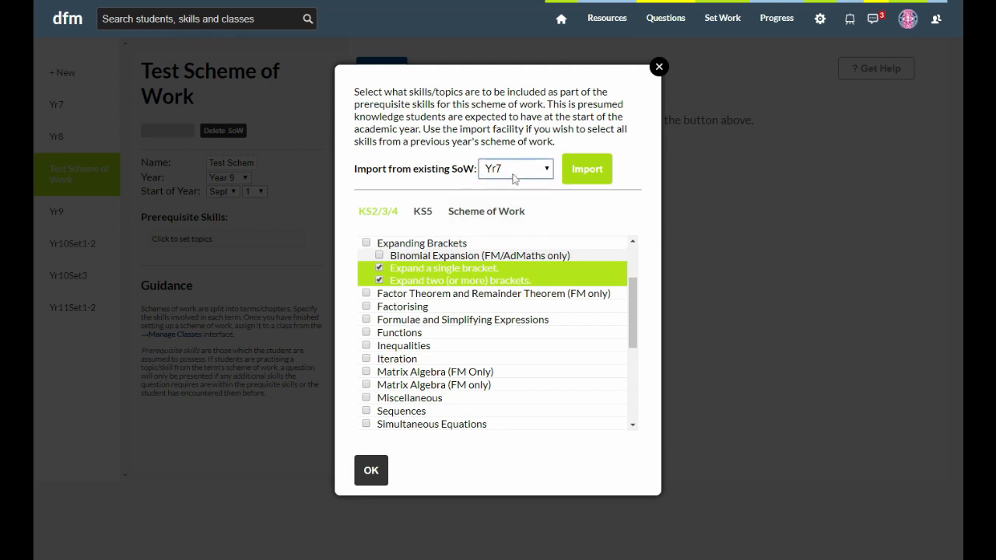
- Import the skills of the existing Yr7 scheme of work into the prerequisites, review the selection and accept it
click(585, 172)
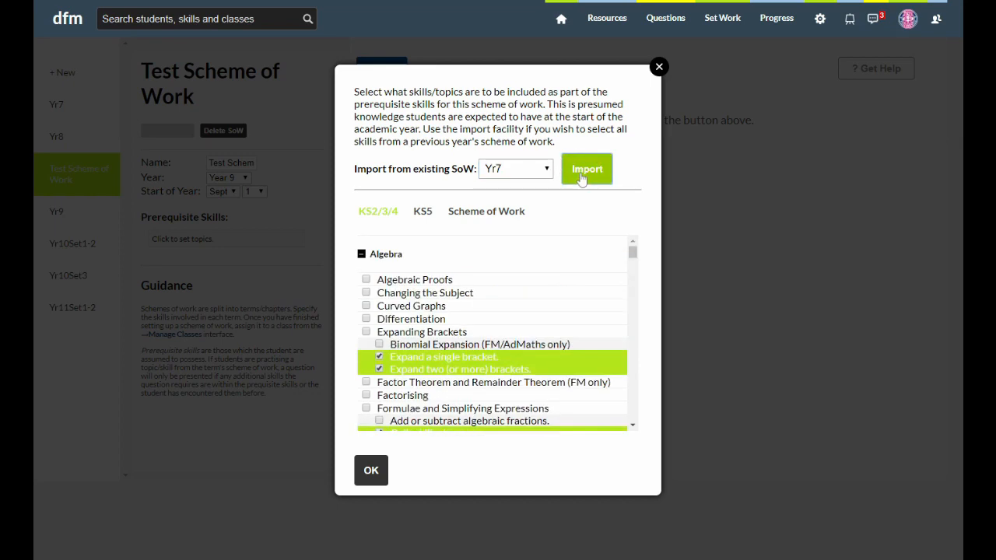
scroll(527, 298, down, 15)
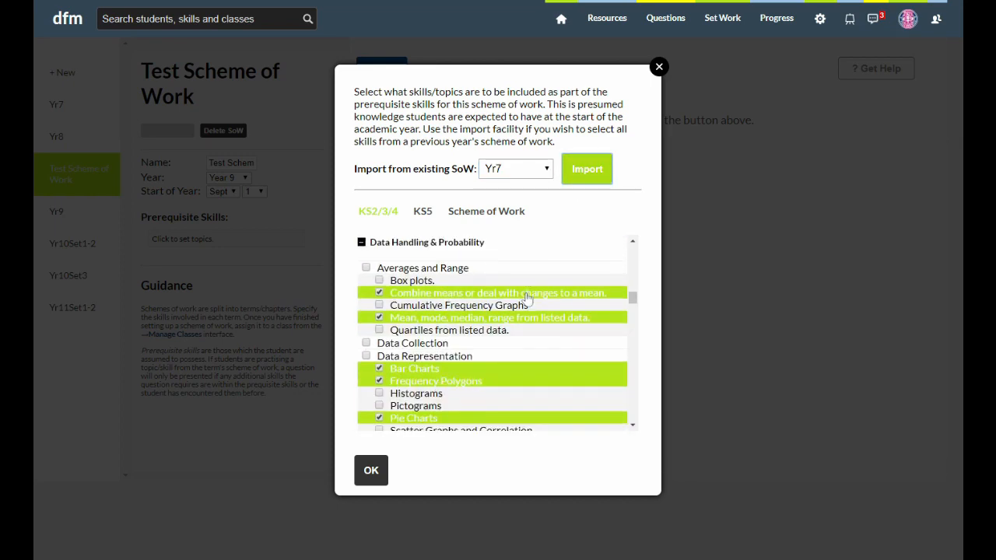
scroll(527, 298, down, 5)
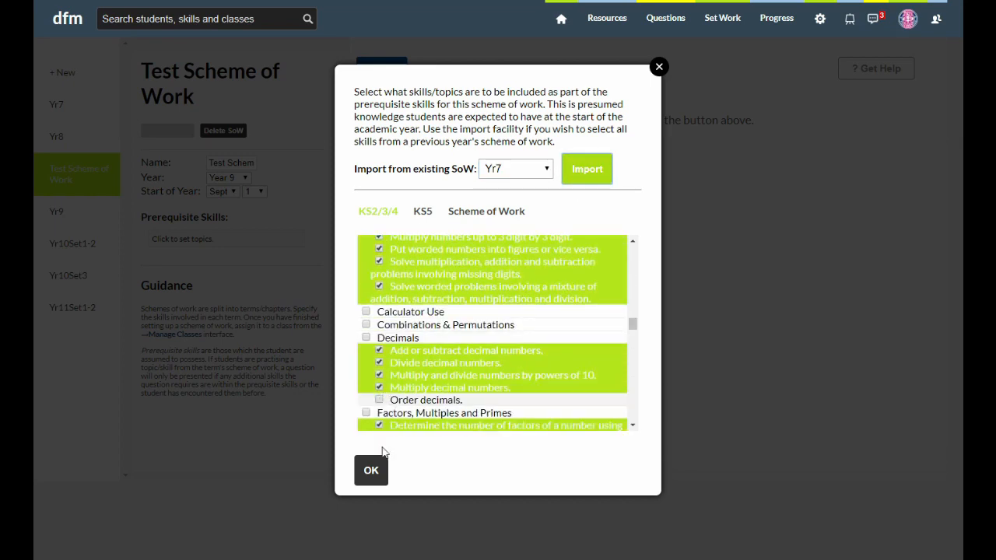
click(372, 471)
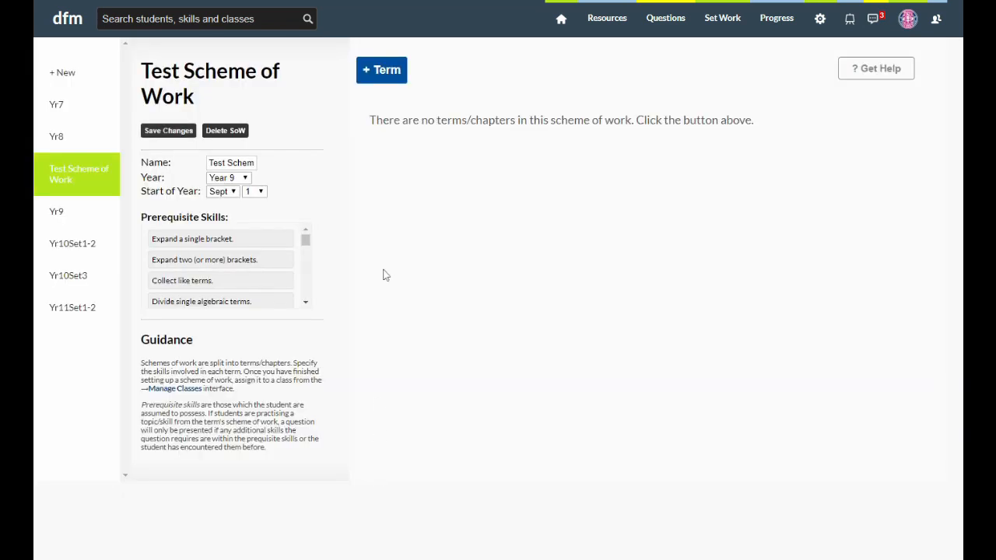
- Add a term named "Autumn 1" commencing on Sept 2 to the scheme of work and dismiss the confirmation
click(381, 73)
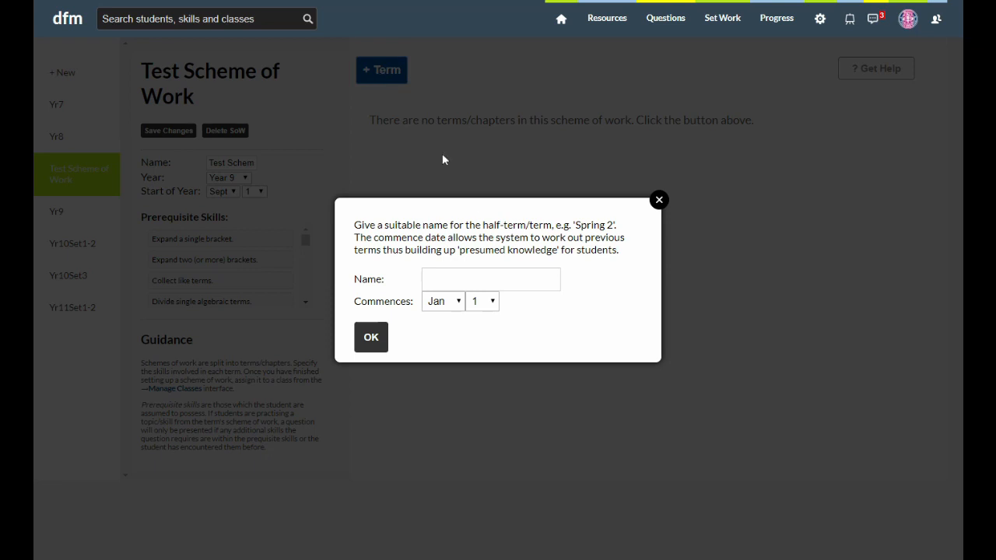
click(470, 280)
text(Autumn 1)
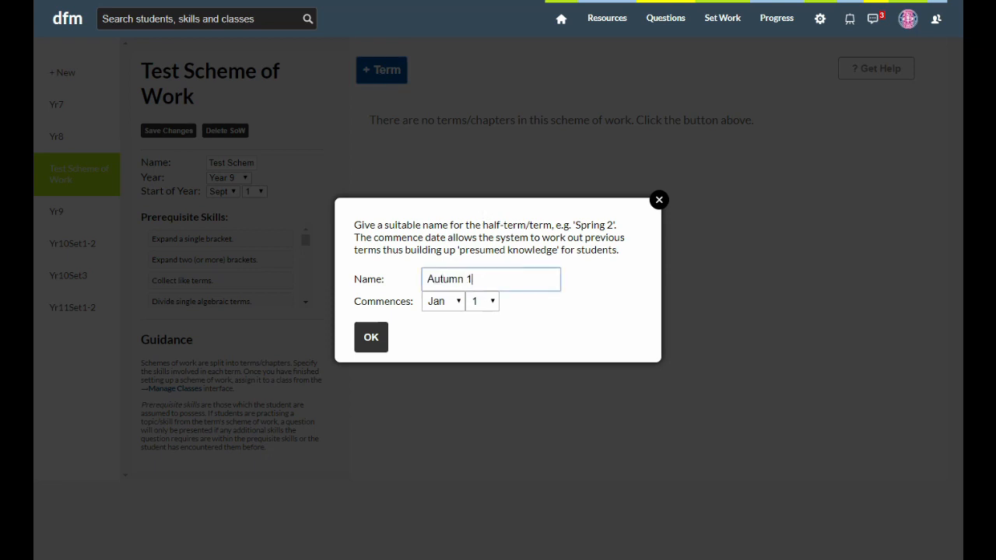
click(456, 302)
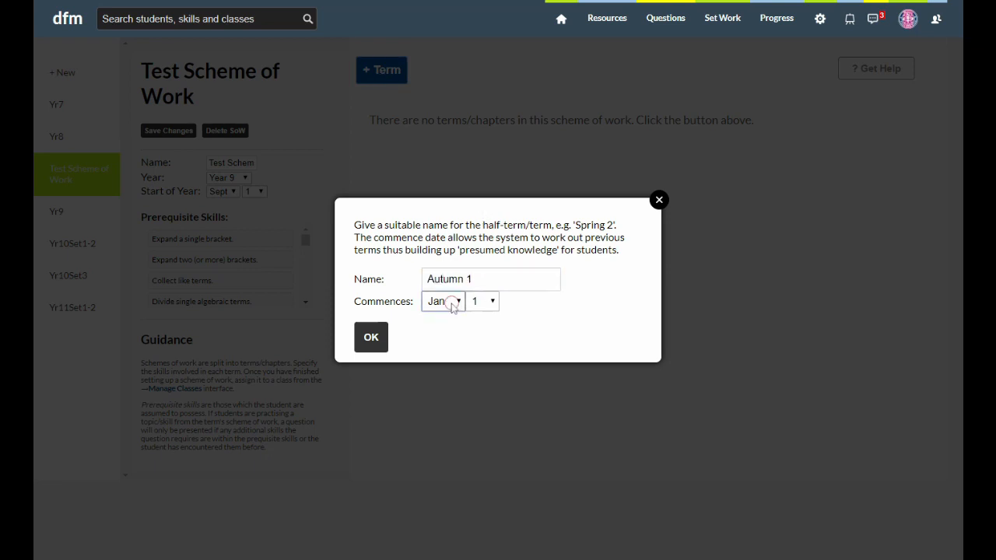
click(446, 427)
click(482, 302)
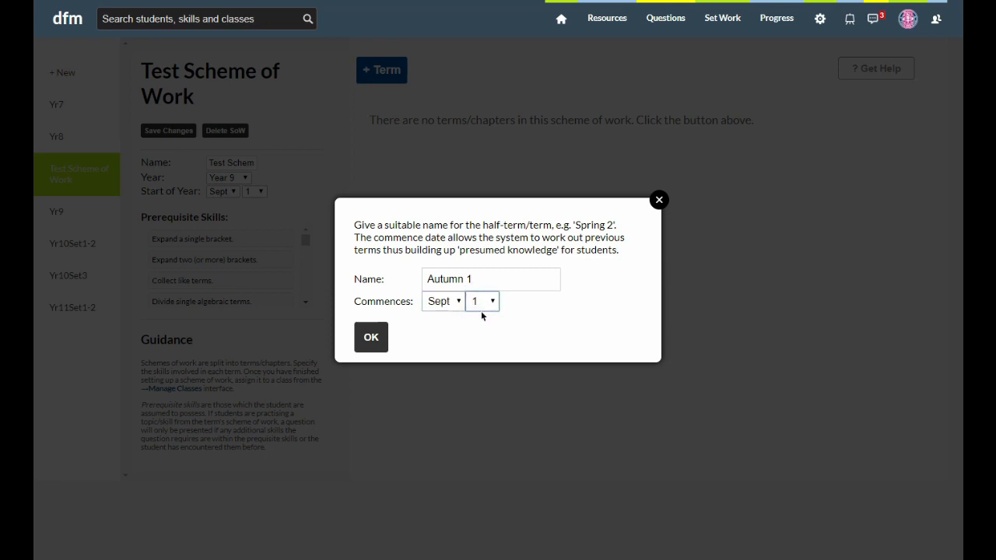
click(483, 325)
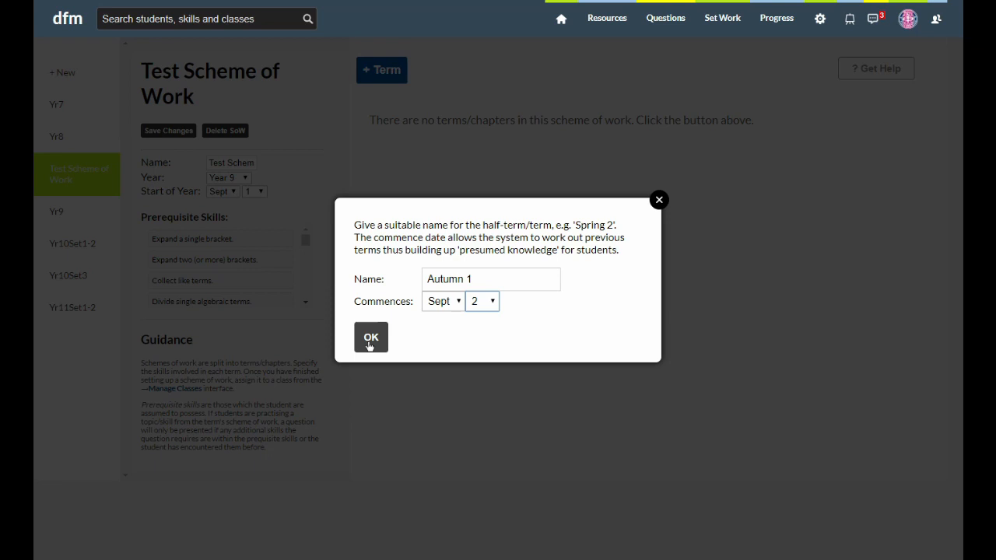
click(371, 337)
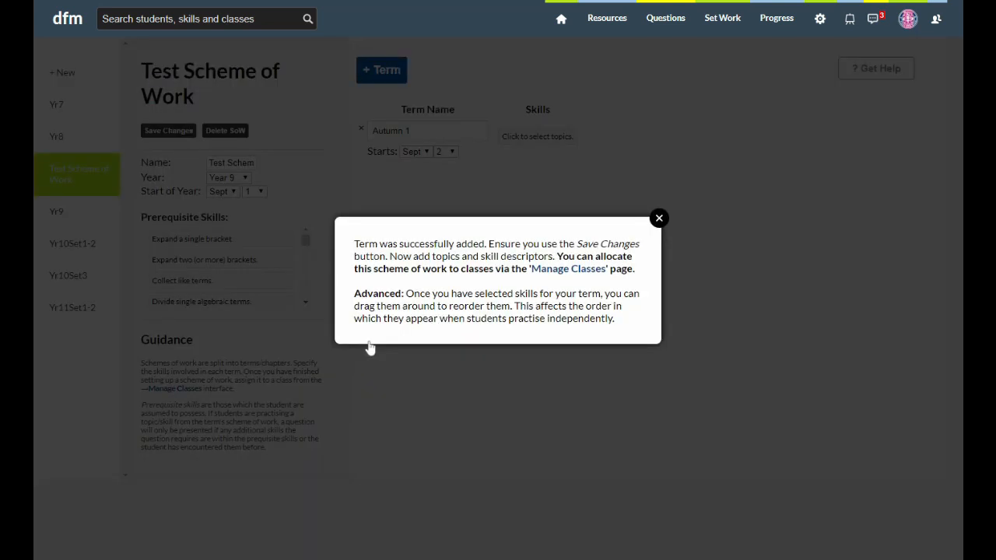
click(659, 219)
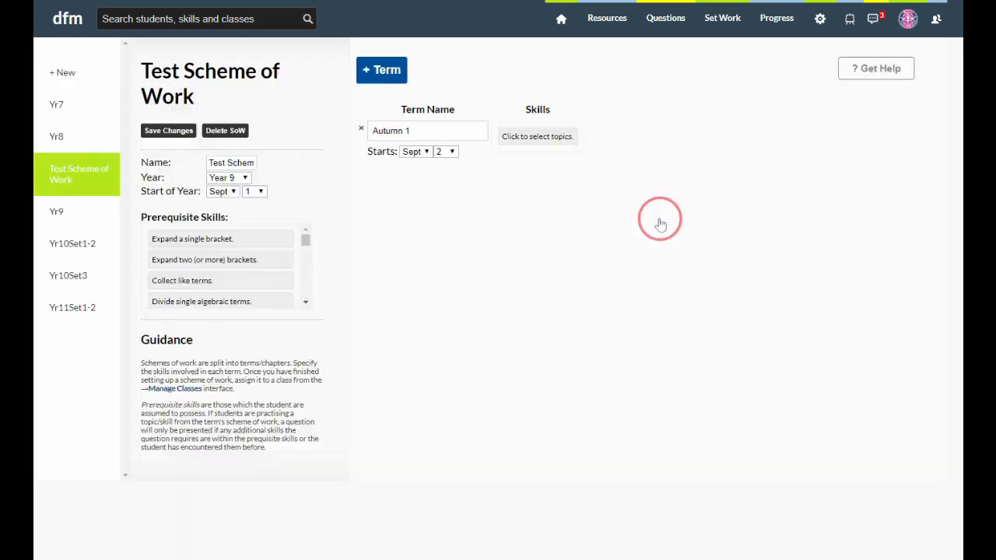
- Add three Algebra Factorising skills to Autumn 1: more difficult non-quadratic expressions, factorise out a single term, and quadratics of the form x² + bx + c
click(535, 137)
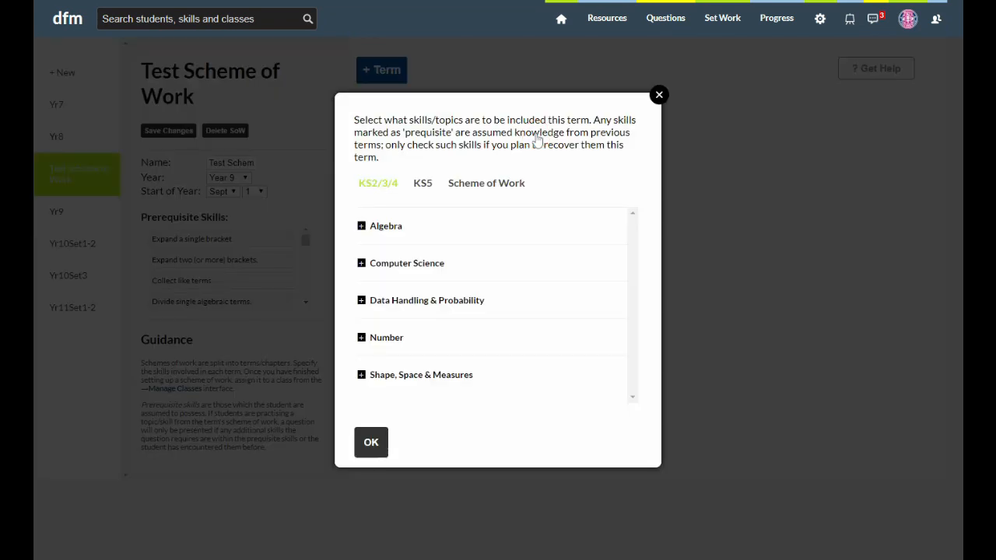
click(384, 226)
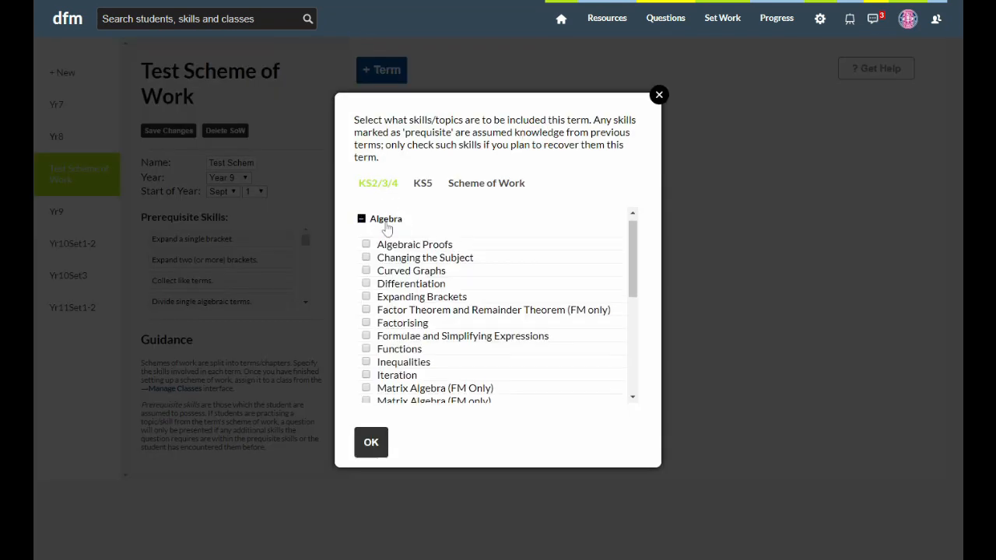
click(421, 288)
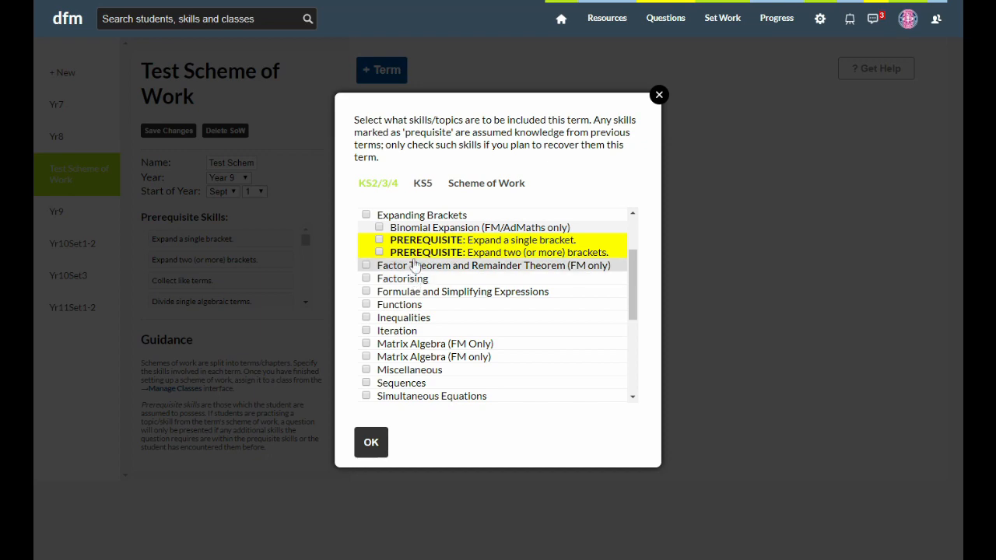
click(416, 280)
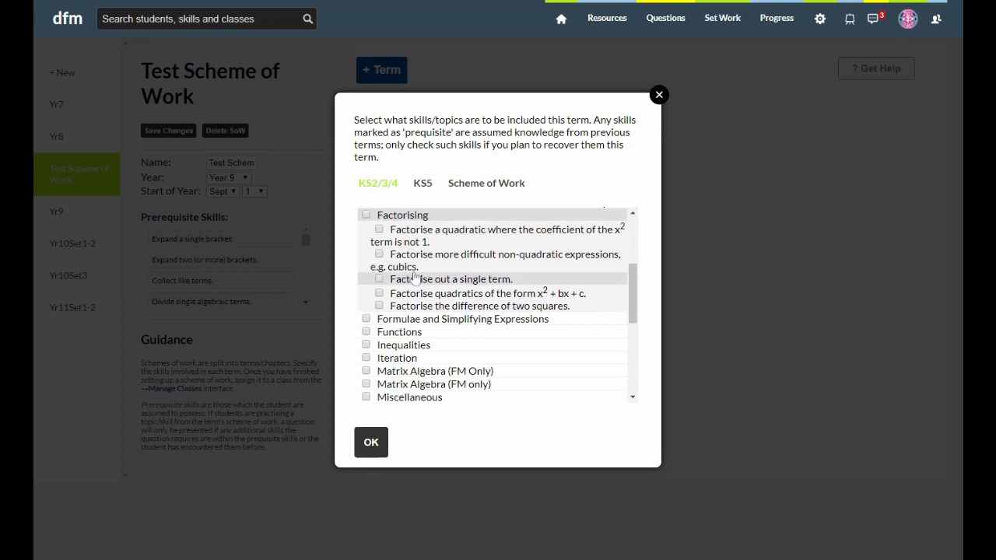
click(414, 254)
click(421, 293)
click(424, 282)
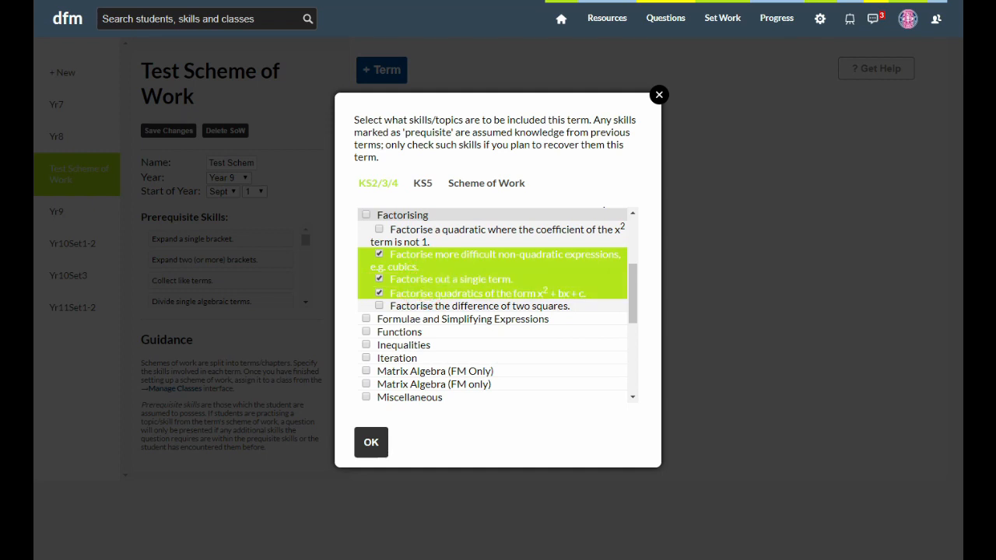
click(371, 445)
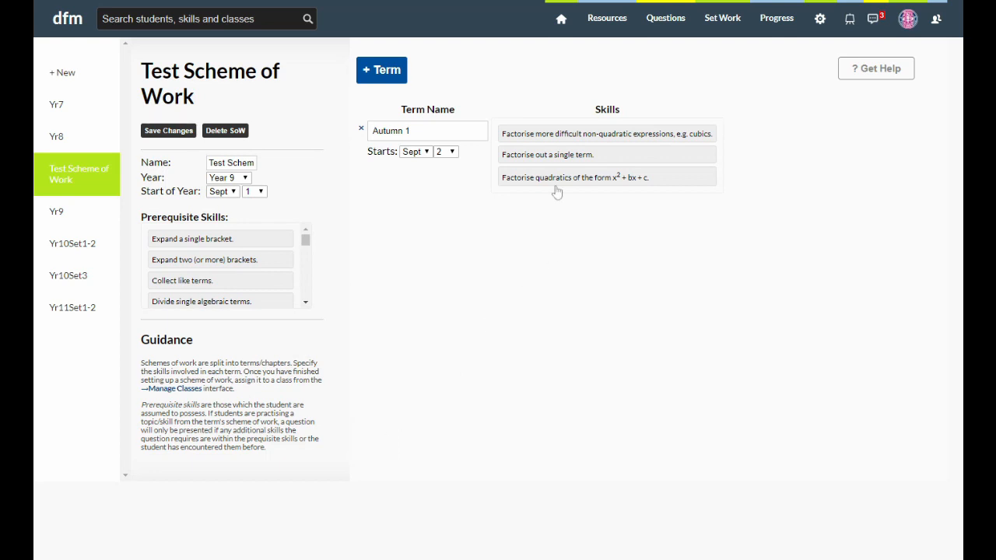
- Move "Factorise quadratics of the form x² + bx + c" to the start of Autumn 1's skills and save the scheme of work
mouse_move(557, 182)
mouse_down()
mouse_move(556, 151)
mouse_move(562, 171)
mouse_up()
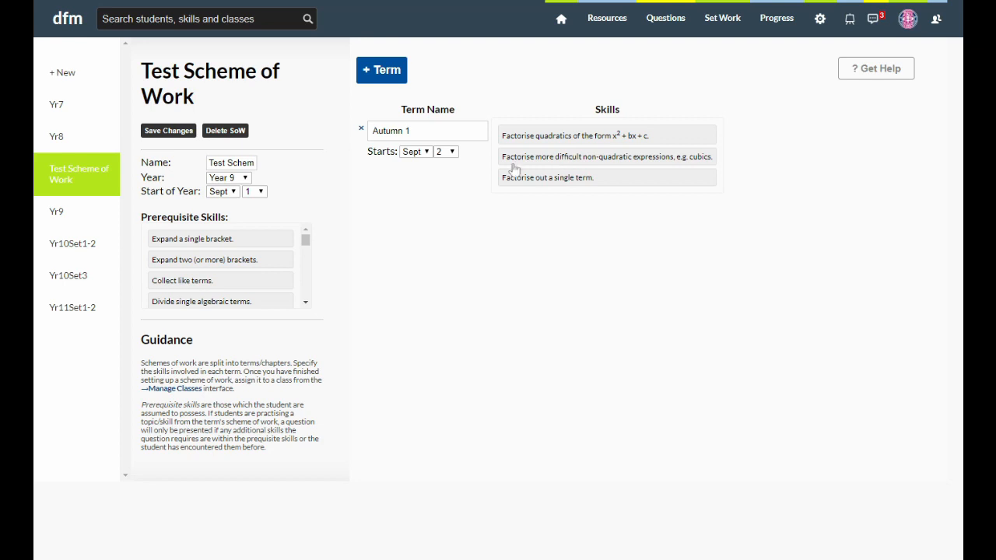
click(168, 130)
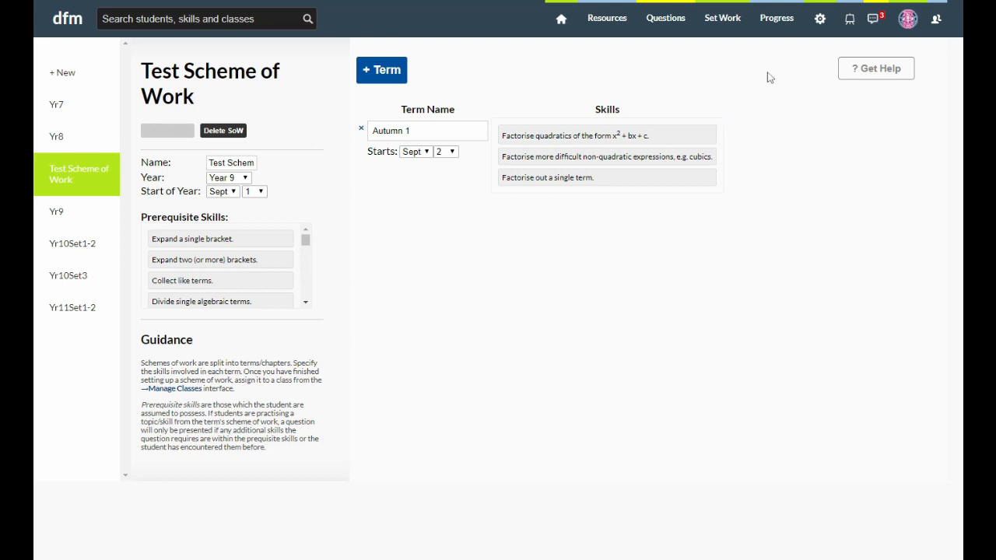
- Go to class management, examine the schemes of work assignable to class 6NG, and close the selection without changing it
click(819, 19)
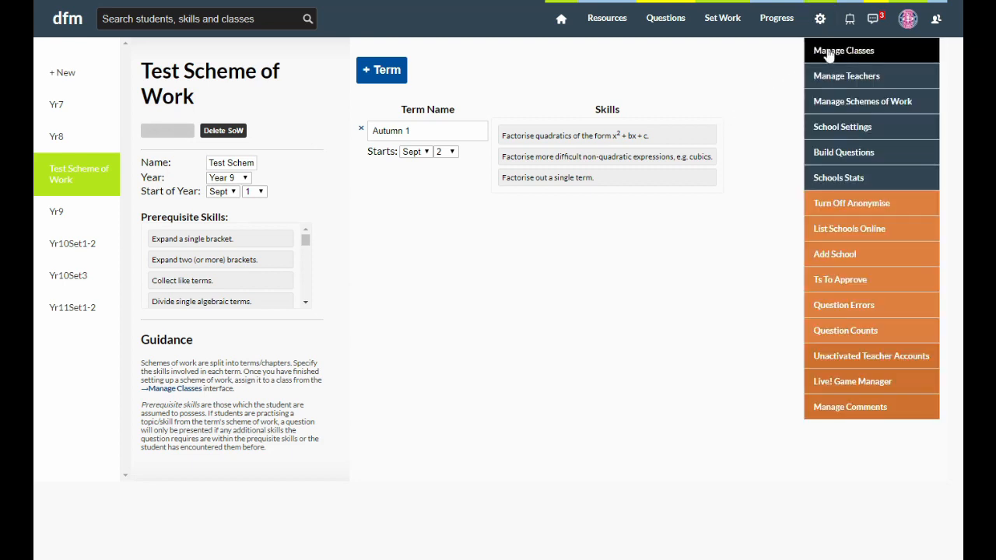
click(829, 53)
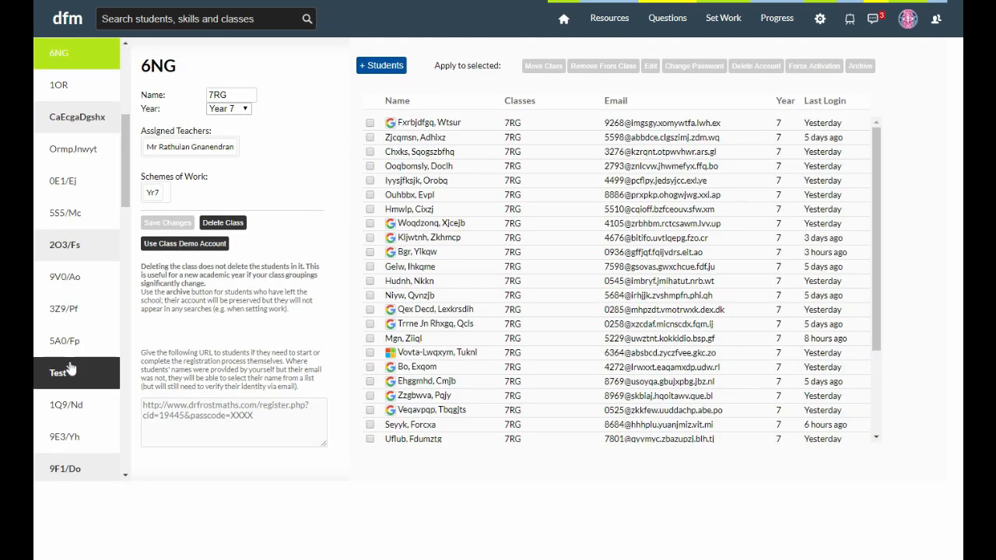
click(155, 193)
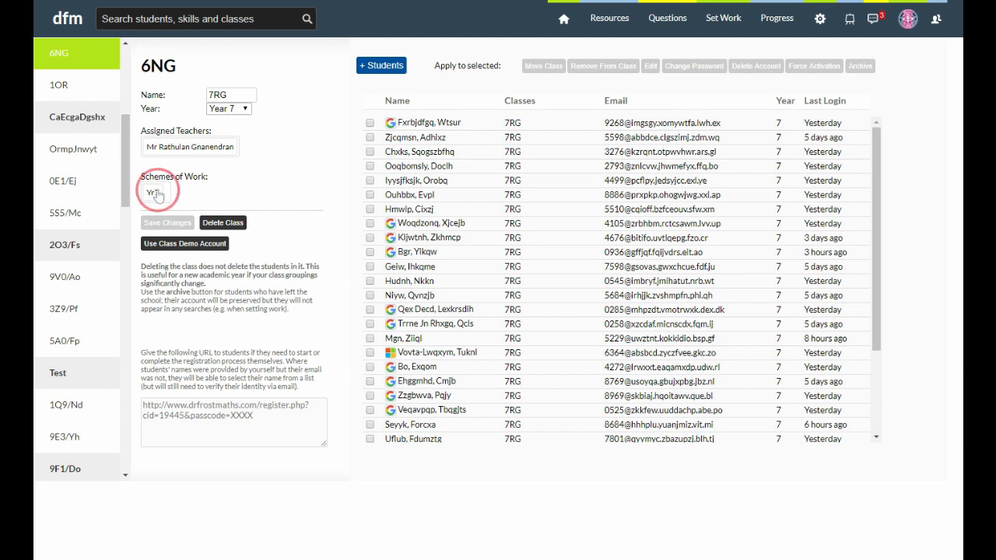
scroll(592, 80, down, 1)
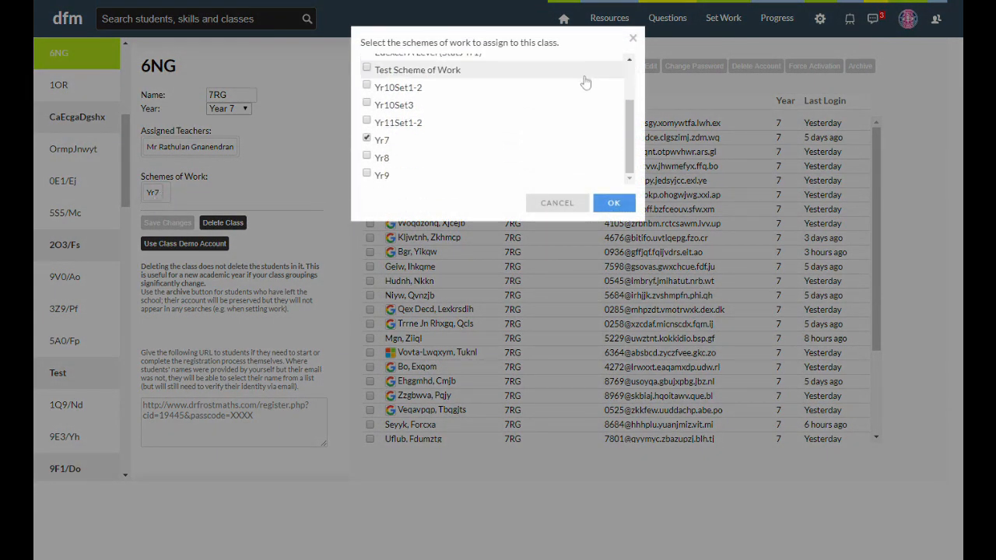
scroll(467, 140, up, 1)
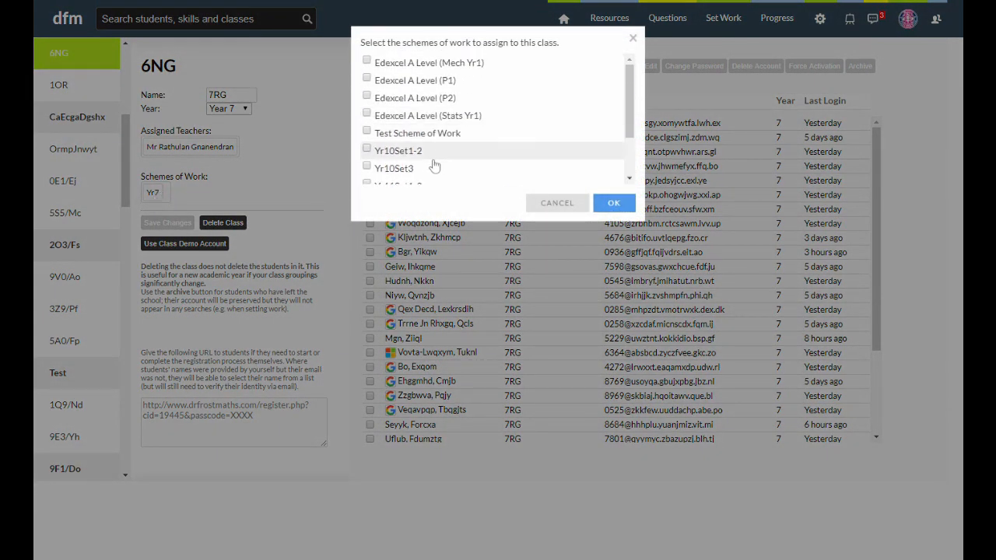
click(304, 170)
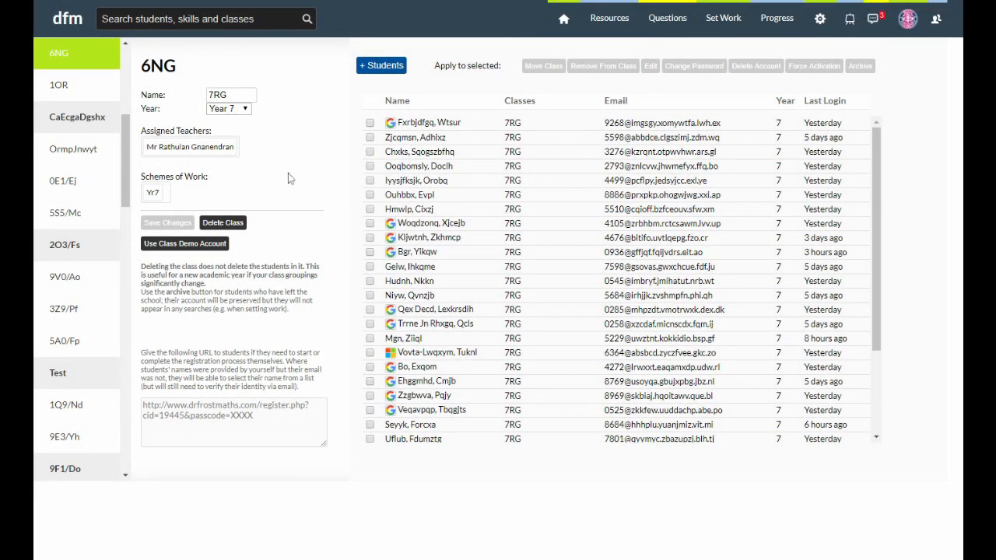